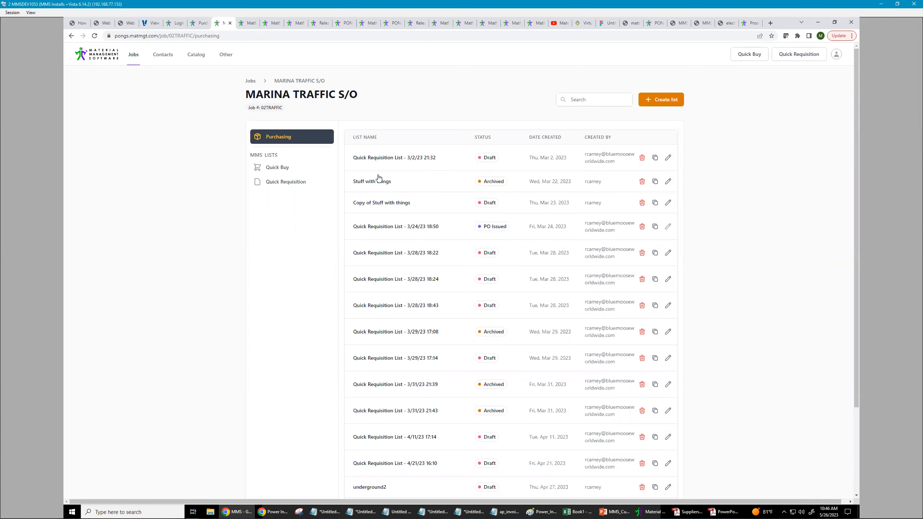
- Review the job's Quick Buys list and the new Quick Buy form, then return to the MARINA TRAFFIC S/O job
click(275, 171)
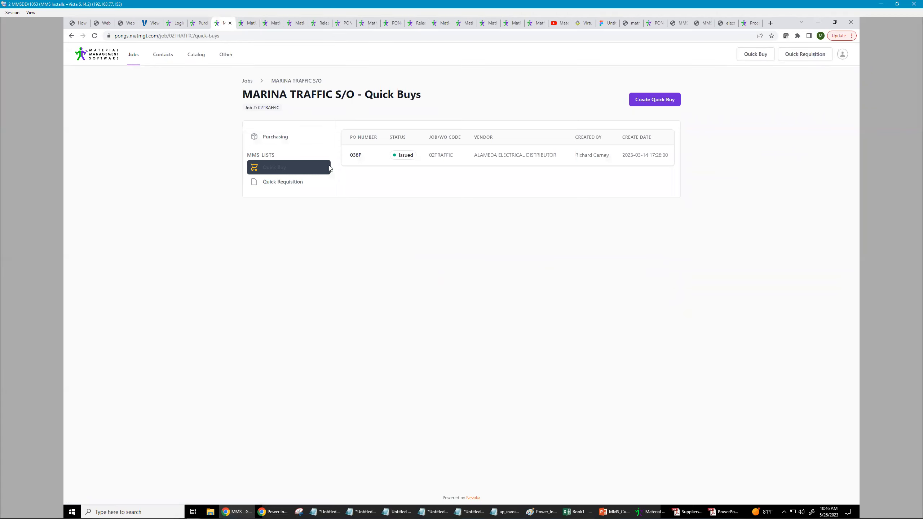
click(662, 101)
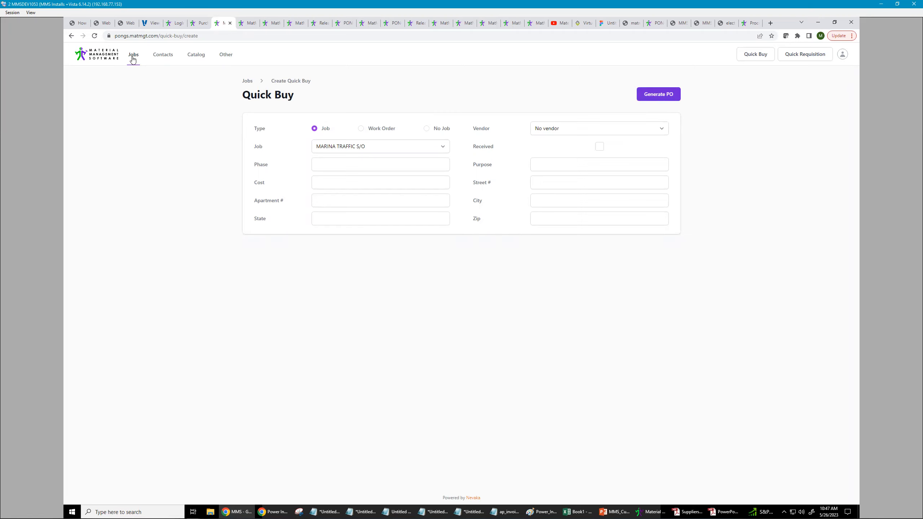
click(71, 36)
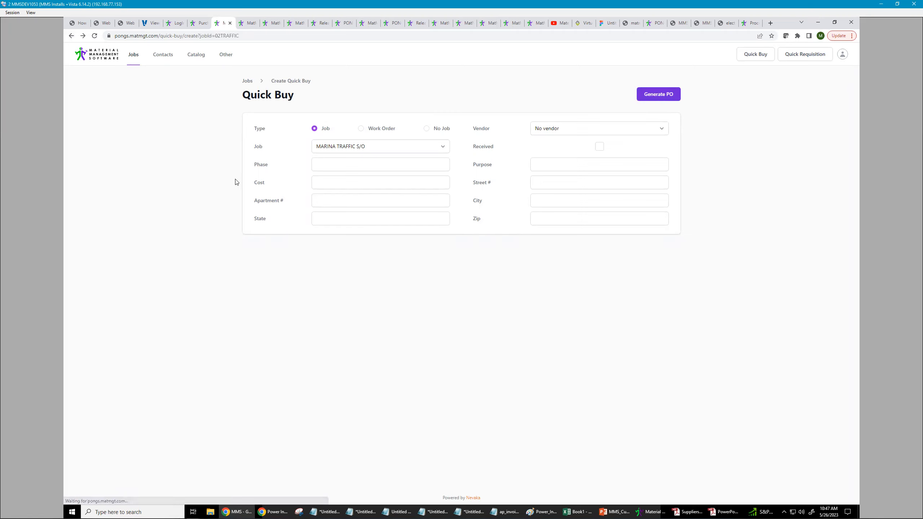
click(130, 54)
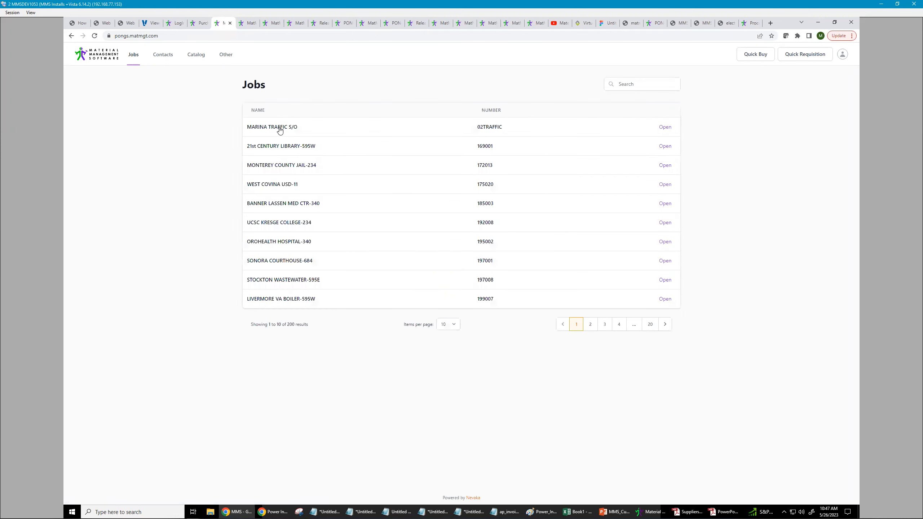
click(280, 130)
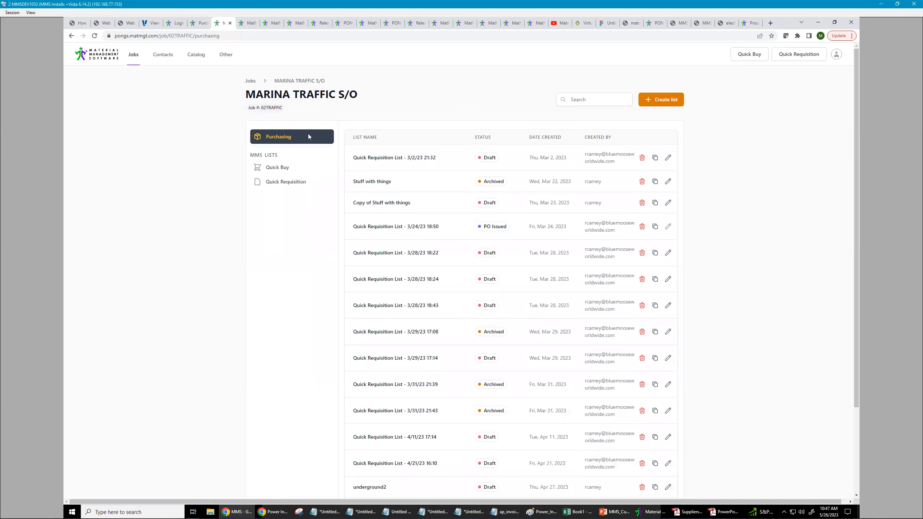
- Create a new Quick Requisition list for the job and start browsing the catalog
click(301, 182)
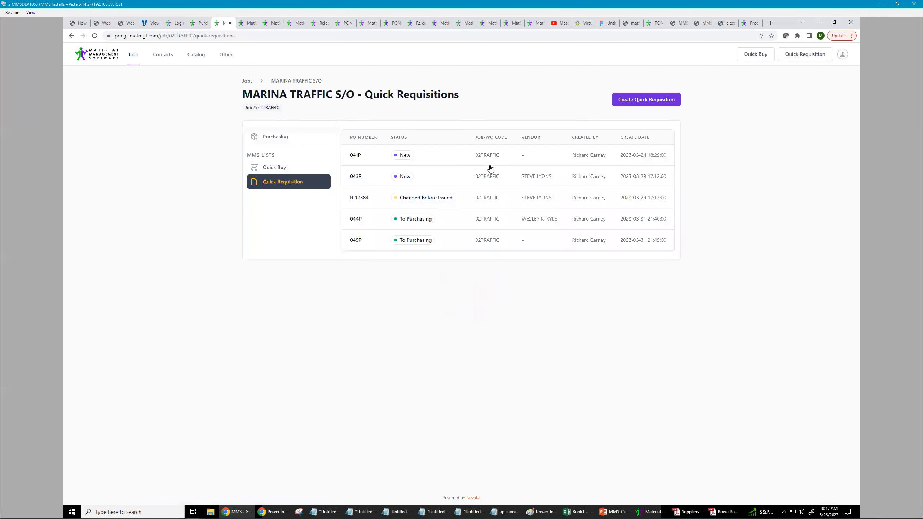
click(633, 103)
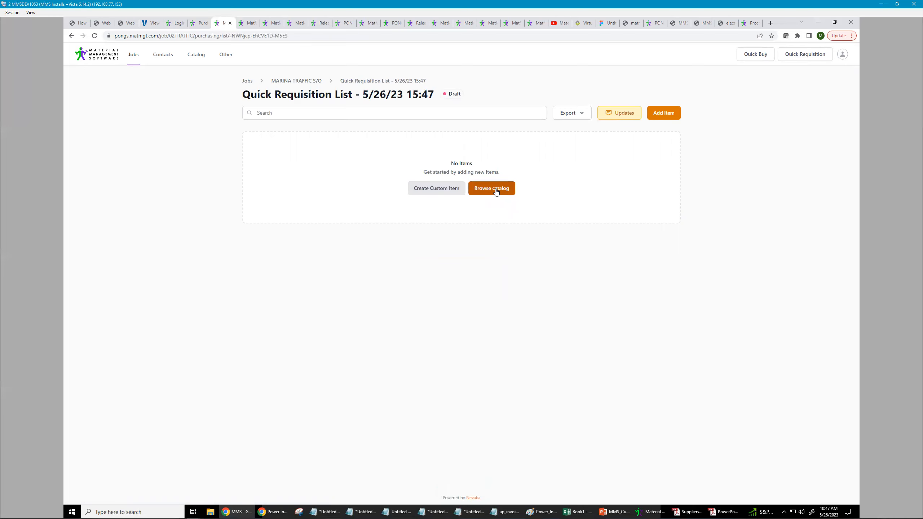
click(496, 189)
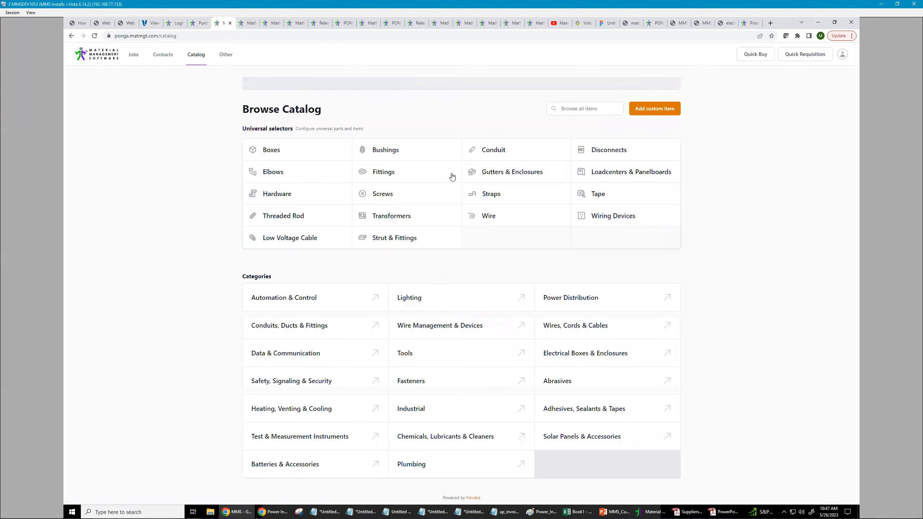
- Add a custom item described as Cheesburger with quantity 3, then close the panel
click(645, 110)
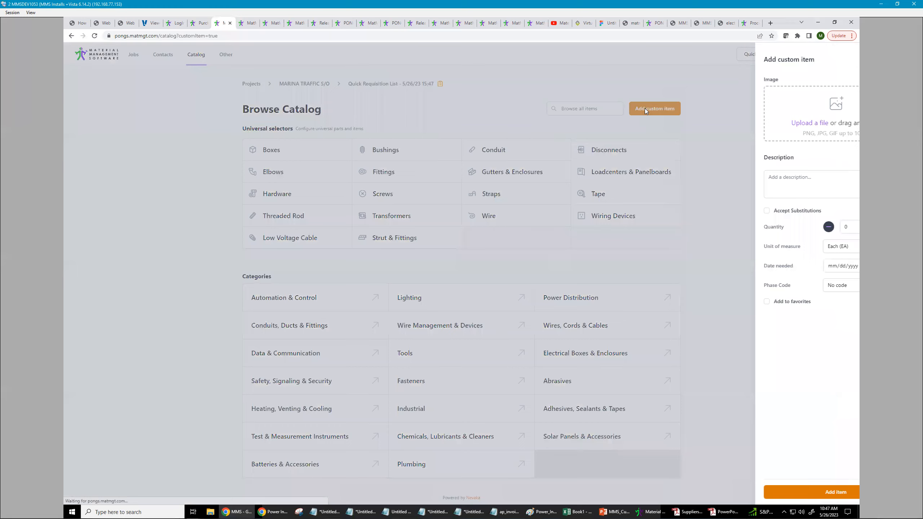
click(771, 179)
text(Cheesburger)
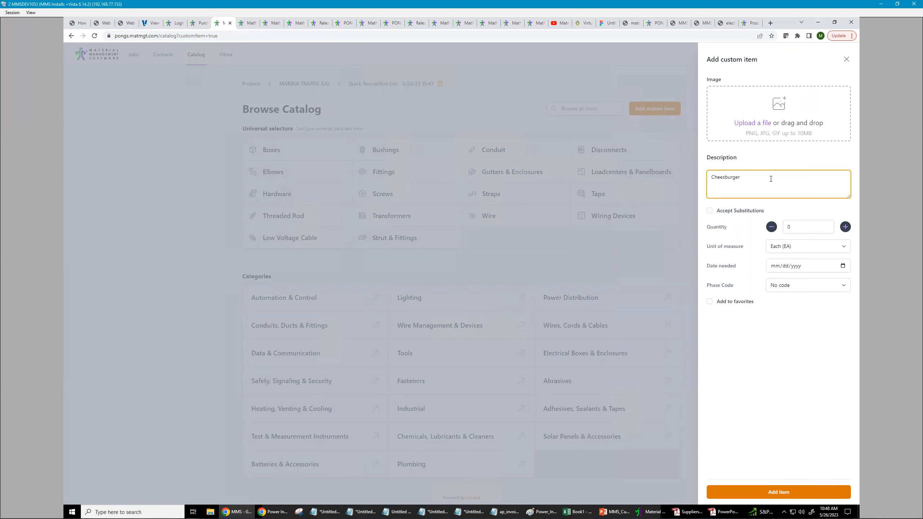
click(789, 227)
text(3)
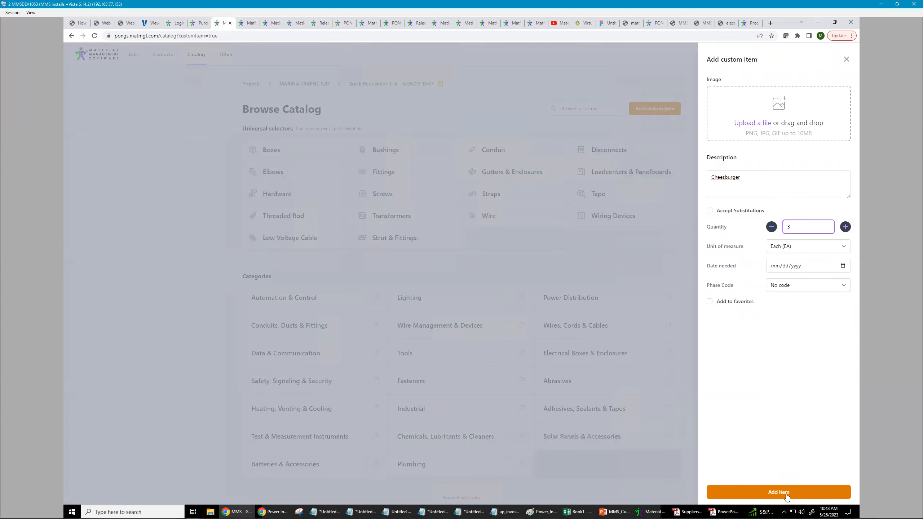
click(771, 503)
click(846, 64)
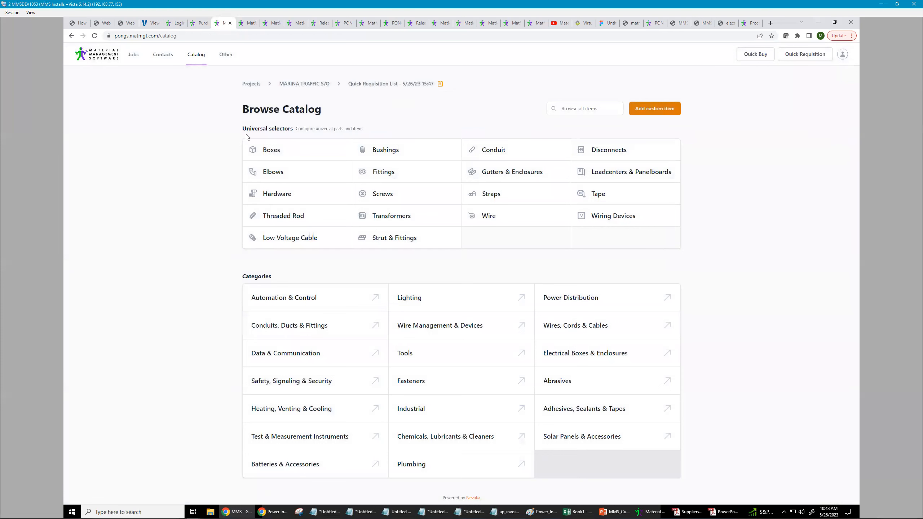
- Configure a universal conduit selector as PVC, 3/4" and continue to the item form
drag(243, 127, 350, 128)
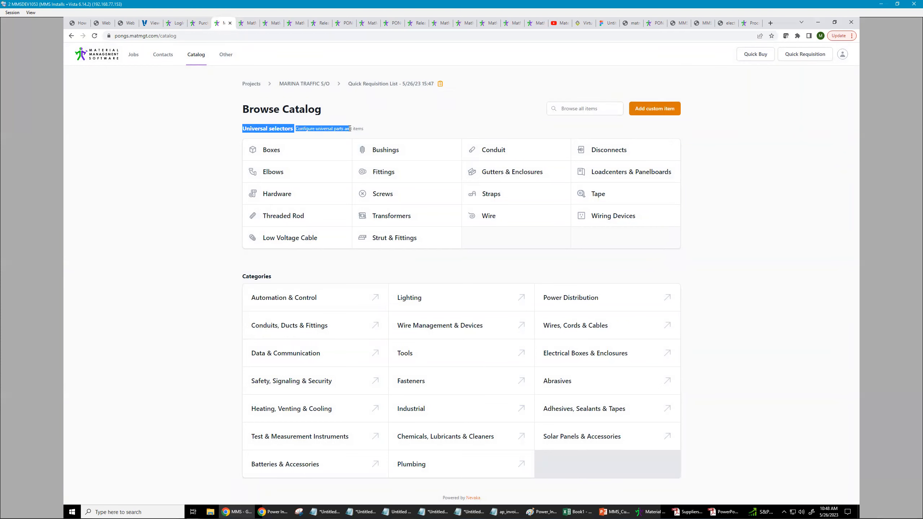
click(355, 128)
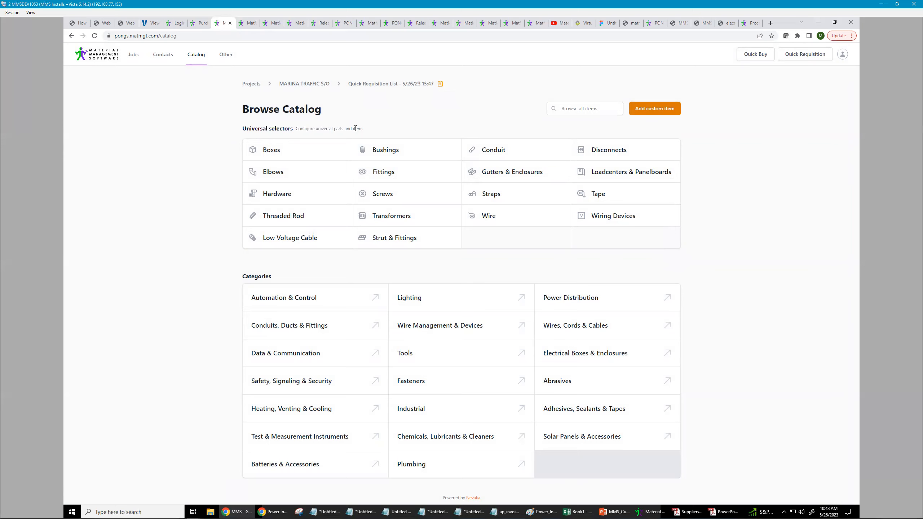
click(495, 149)
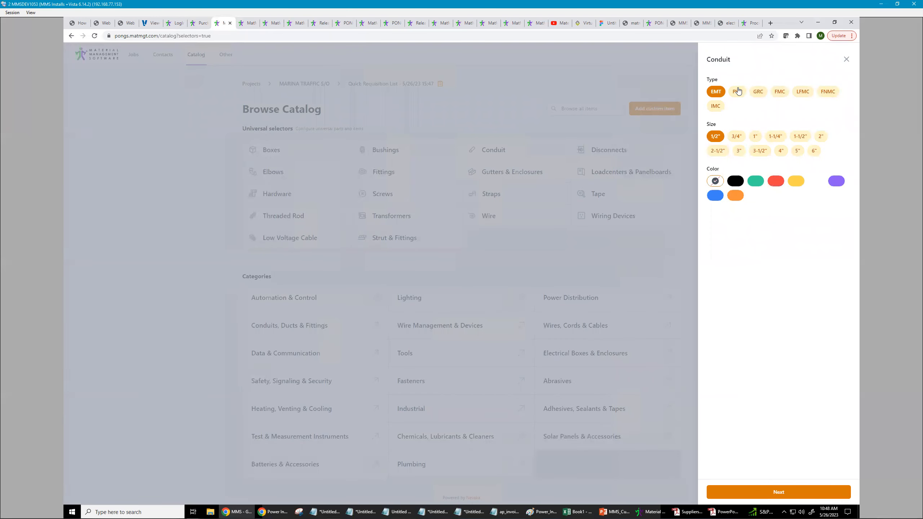
click(738, 91)
click(737, 136)
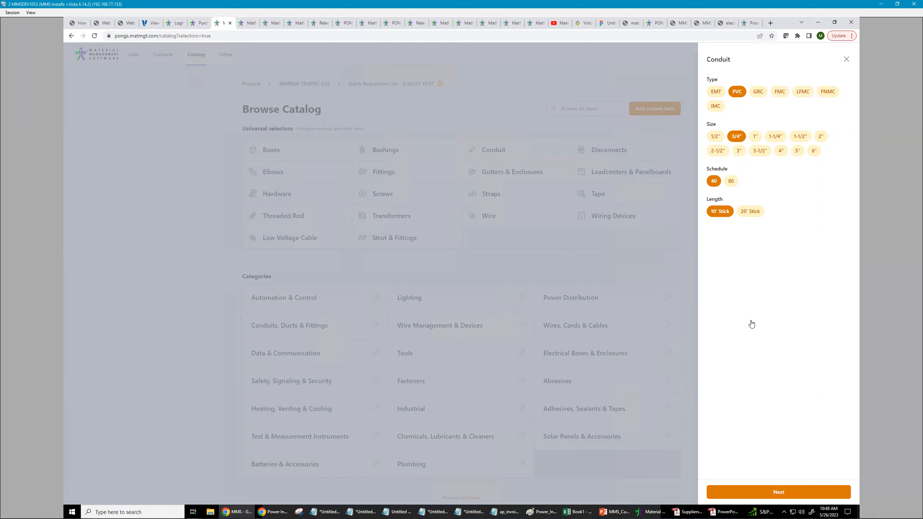
click(788, 492)
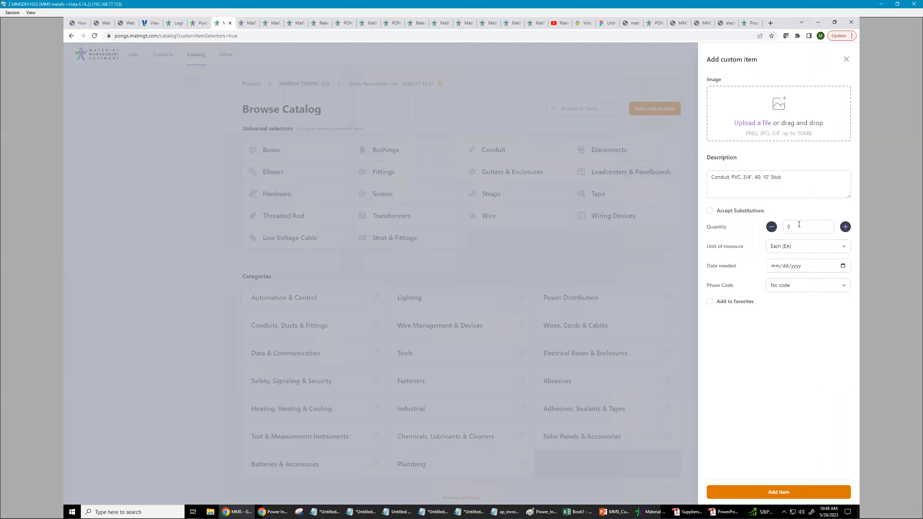
- Set the conduit quantity to 100, remove the 10' Stick text from its description, and close the panel
click(799, 225)
text(100)
key(BackSpace)
key(BackSpace)
text(0)
drag(782, 177, 765, 177)
key(BackSpace)
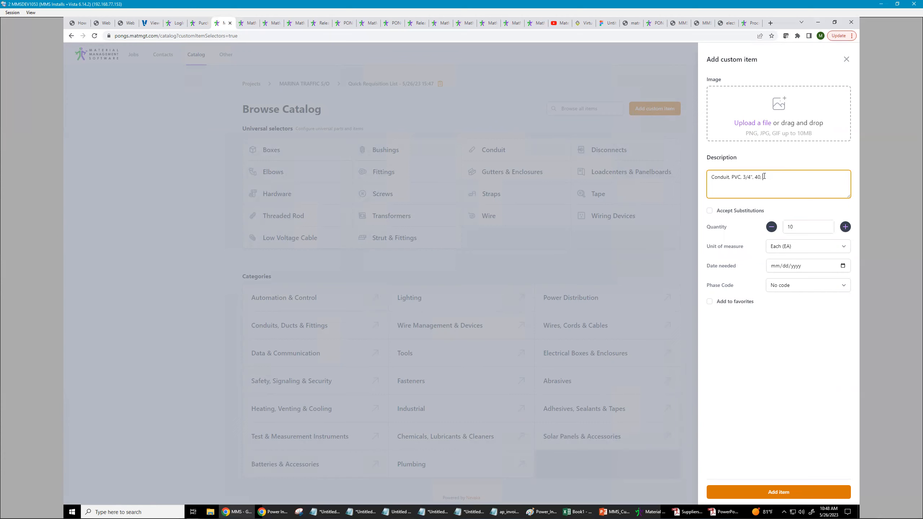
click(797, 224)
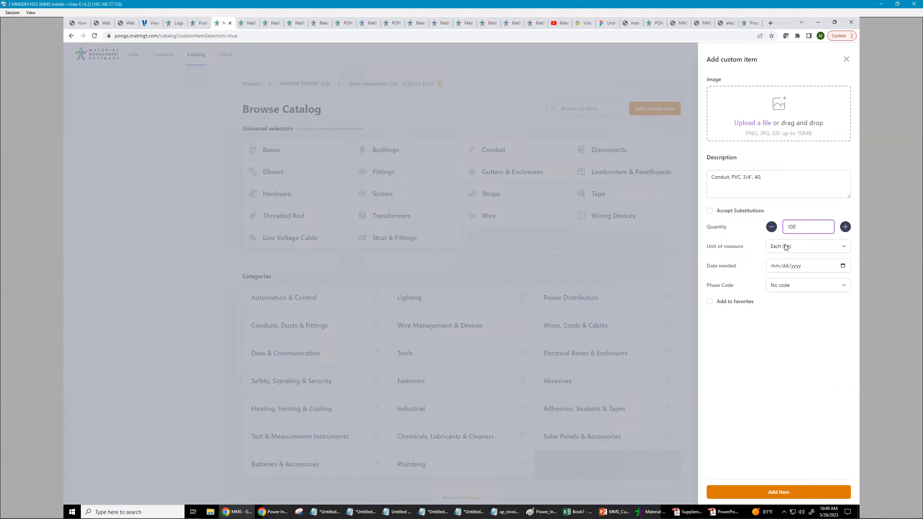
click(846, 60)
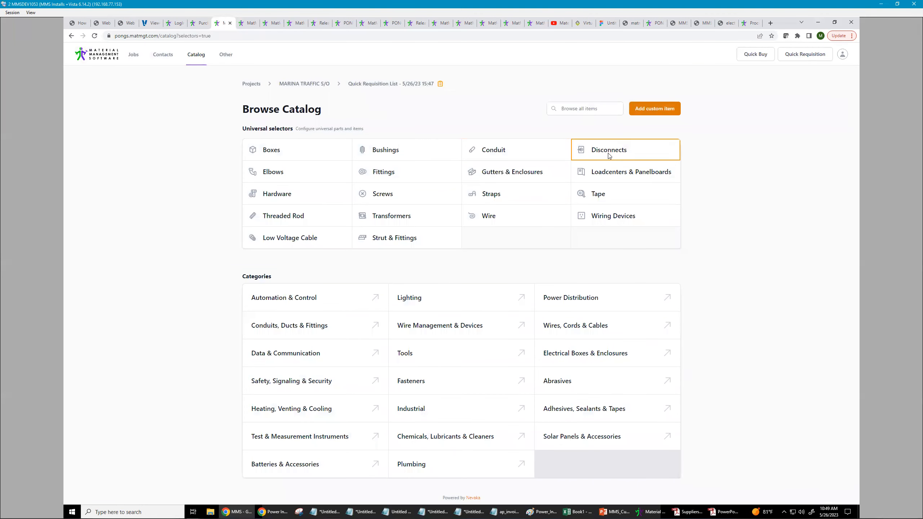
- Configure a Heavy Duty disconnect with 3R, 3-Phase, 200A, 3P and 480V, then continue to the item form
click(609, 155)
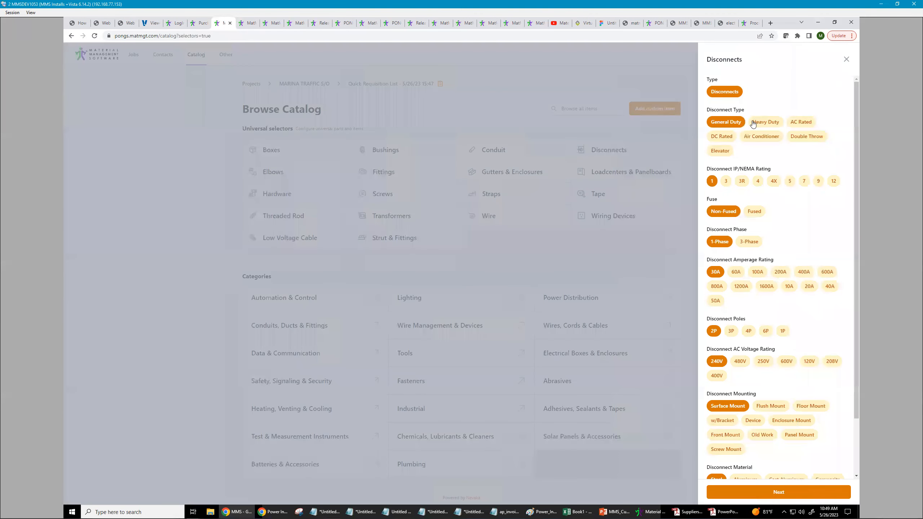
click(765, 122)
click(740, 183)
click(751, 242)
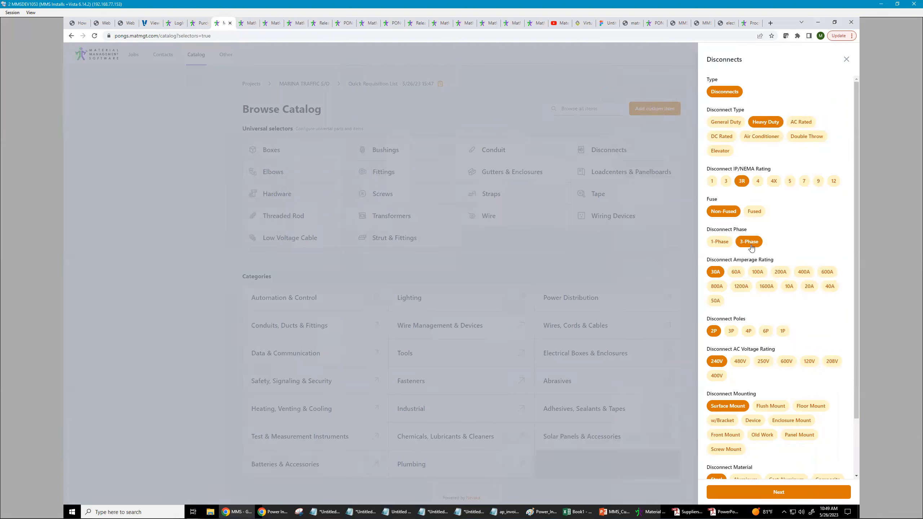
click(783, 274)
click(732, 332)
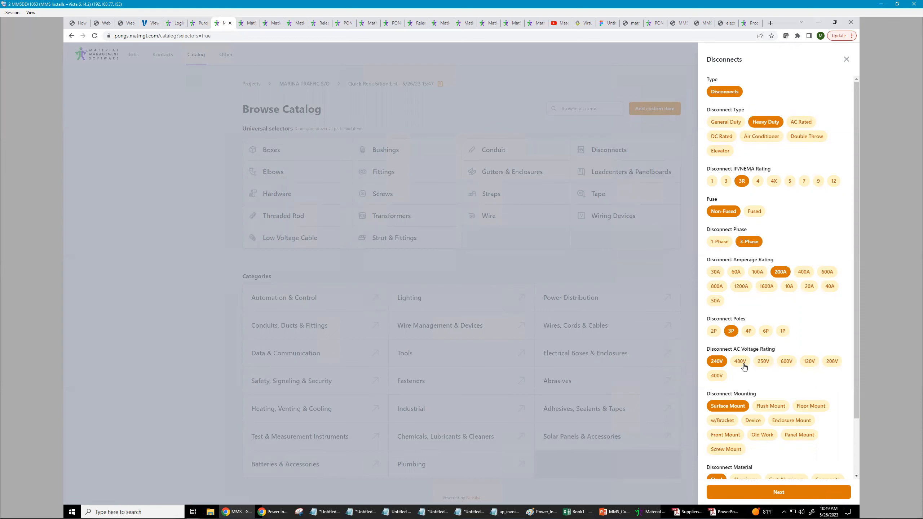
click(744, 364)
drag(857, 395, 856, 465)
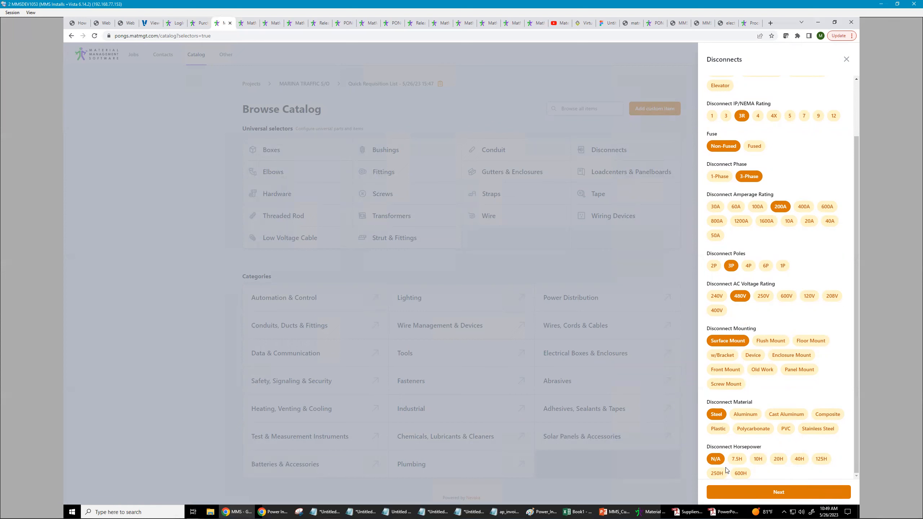
click(777, 493)
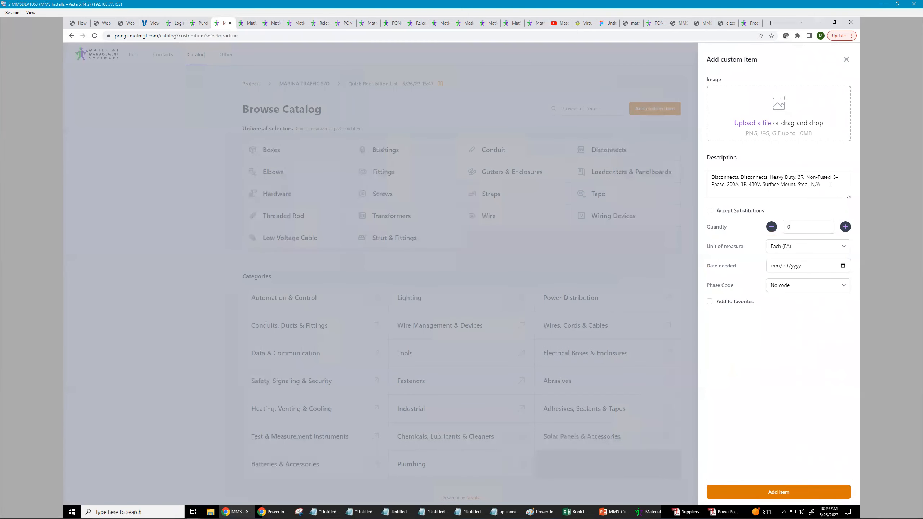
- Enter a quantity of 2 for the disconnect item and close the panel
drag(830, 185, 706, 177)
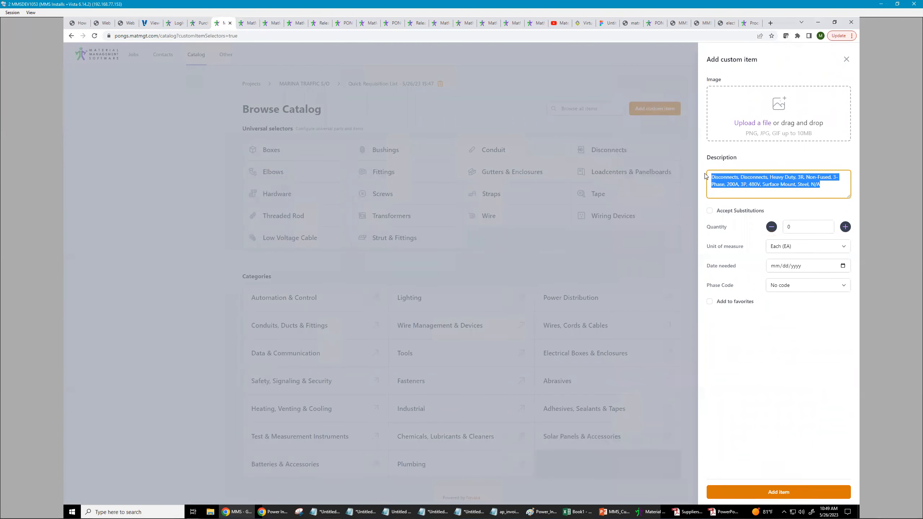
click(784, 227)
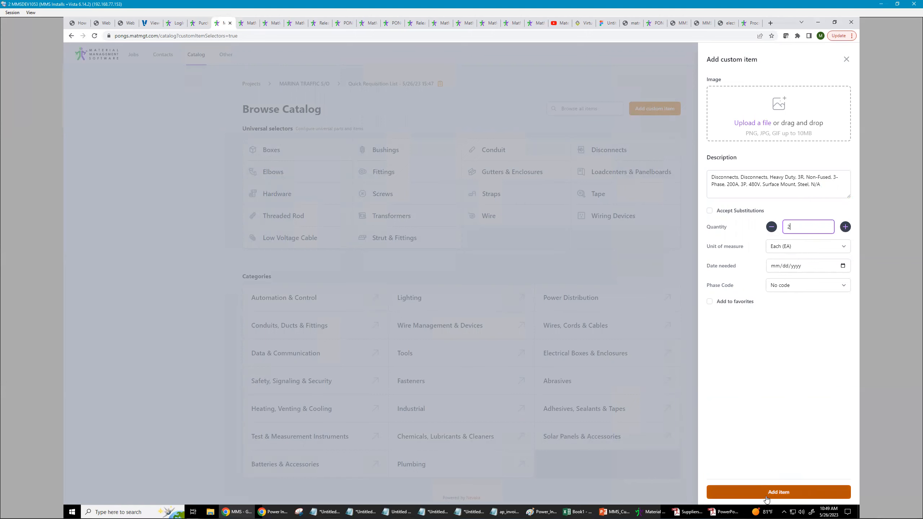
click(846, 60)
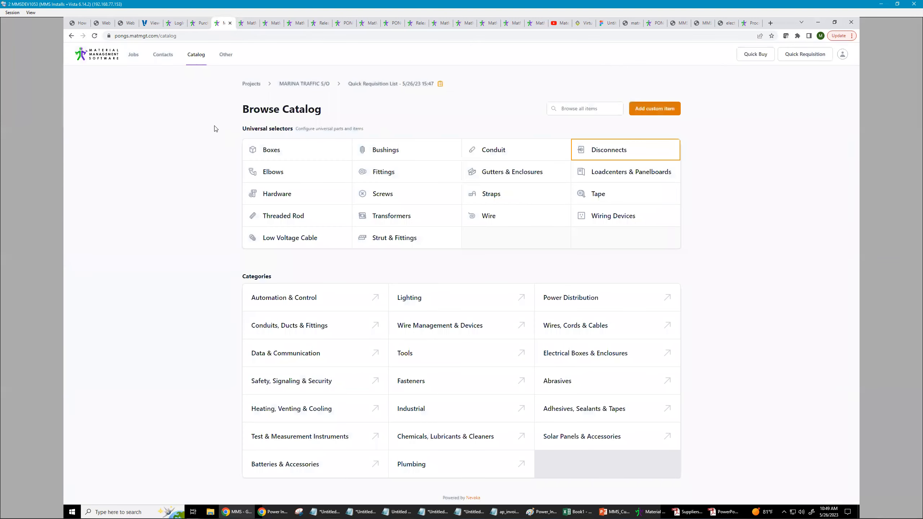
- Open the Power Tools subcategory under the Tools category in the catalog
drag(320, 167, 625, 233)
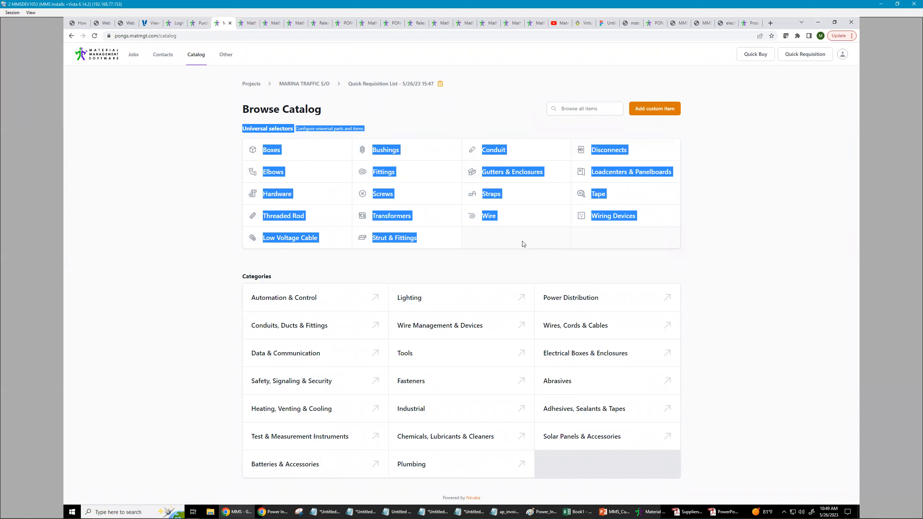
click(490, 263)
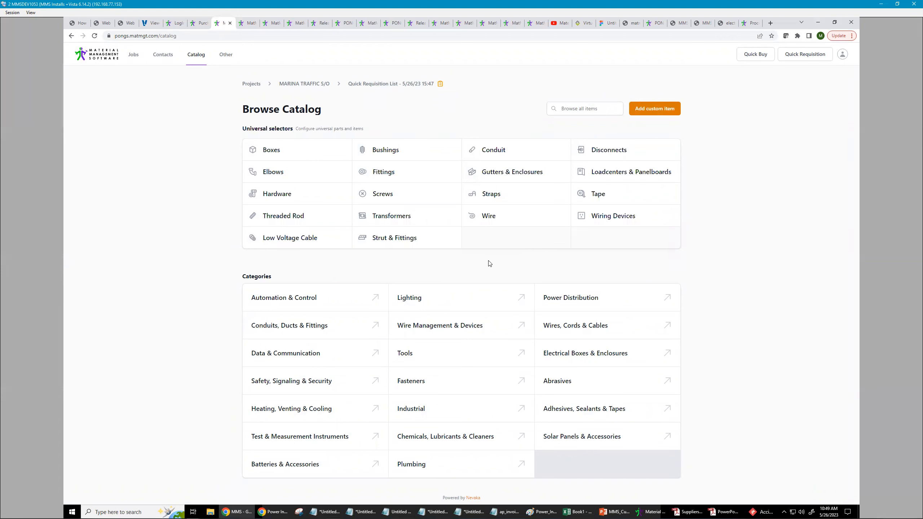
click(409, 358)
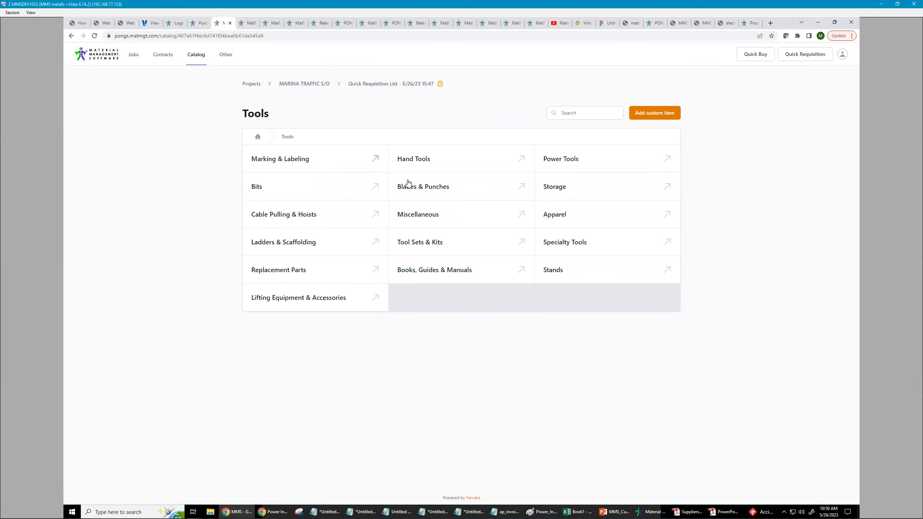
click(554, 163)
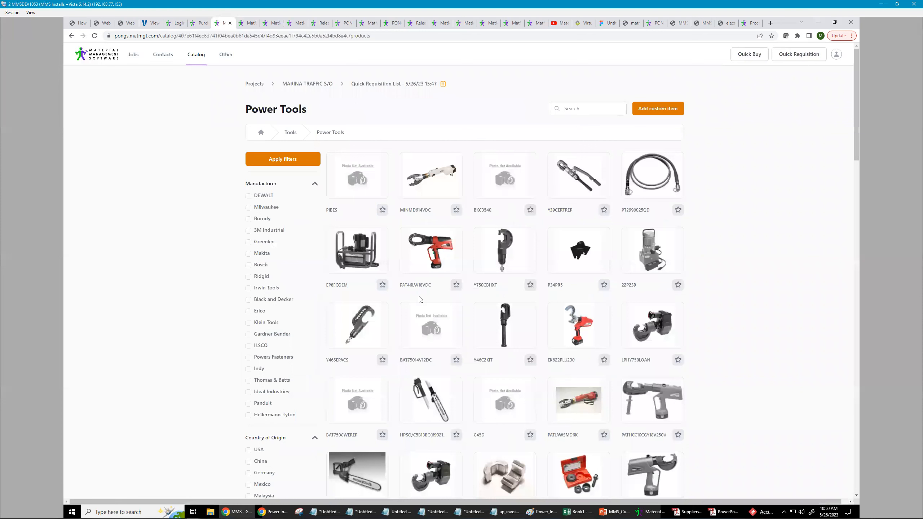
- Filter power tools by Milwaukee and open the 1" SDS Plus Rotary Hammer with Anti-Vibration System
click(248, 208)
click(284, 163)
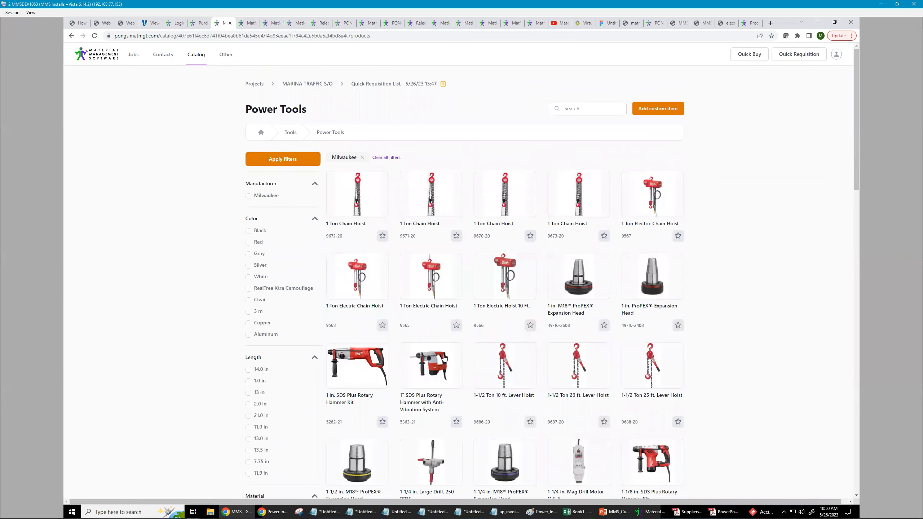
click(426, 363)
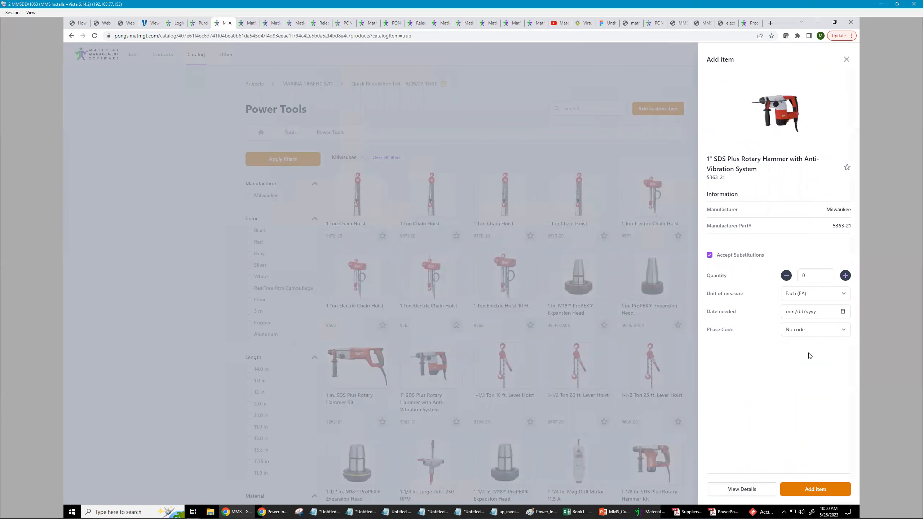
- Review the rotary hammer's details and specifications, then return to the add-item form
click(741, 490)
scroll(857, 205, down, 5)
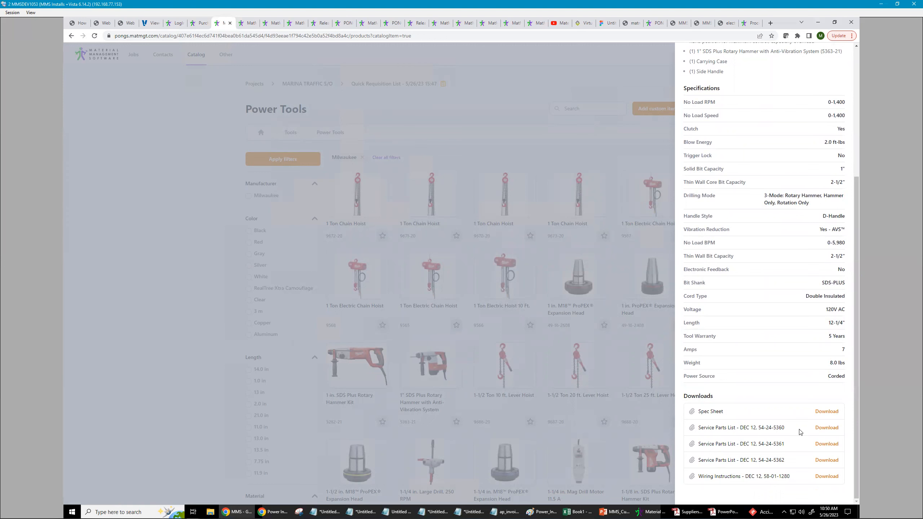
click(859, 61)
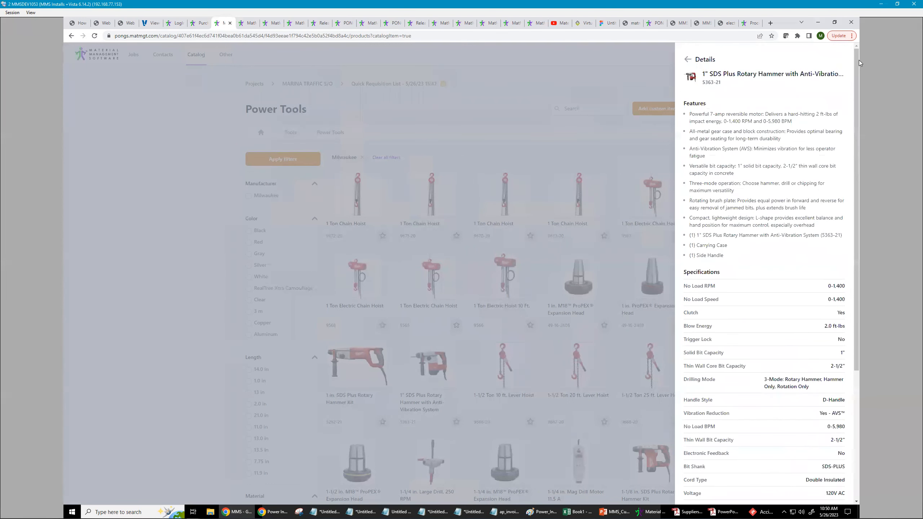
click(687, 59)
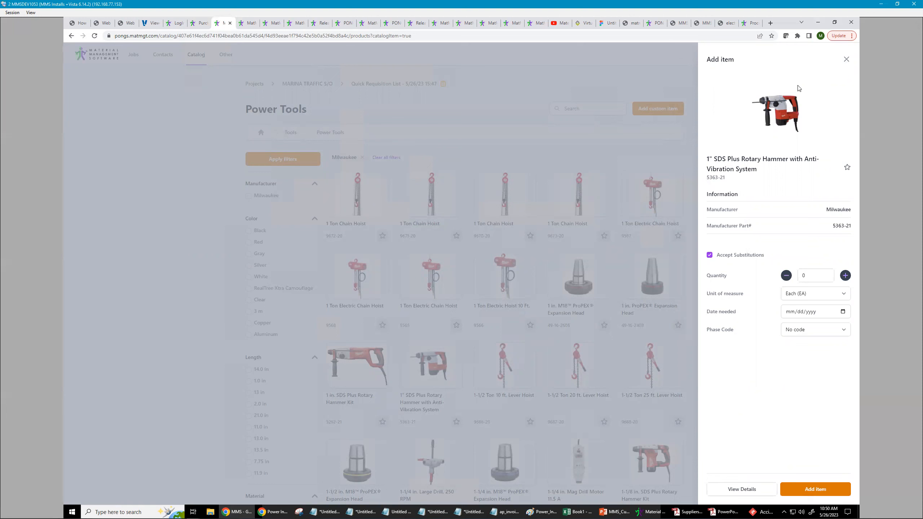
- Close the item panel and open the 'Stuff with things' list under the MARINA TRAFFIC S/O job
click(847, 61)
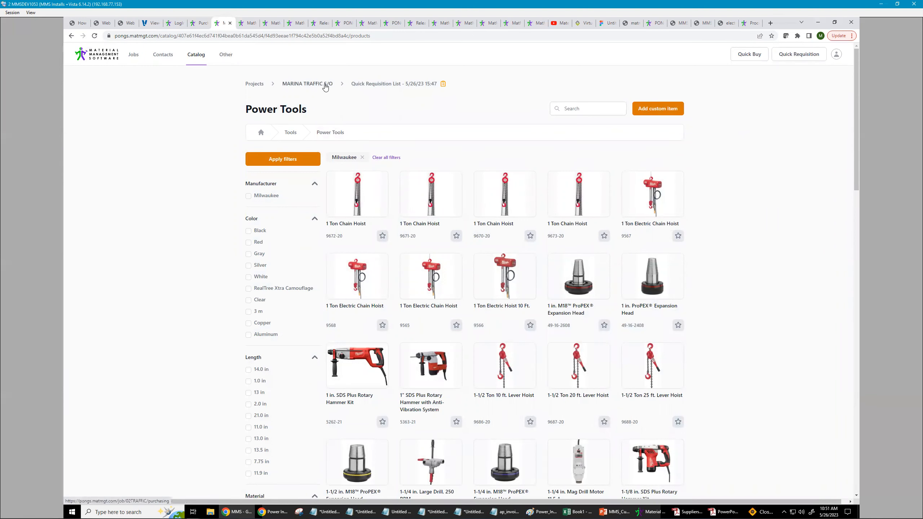
click(323, 85)
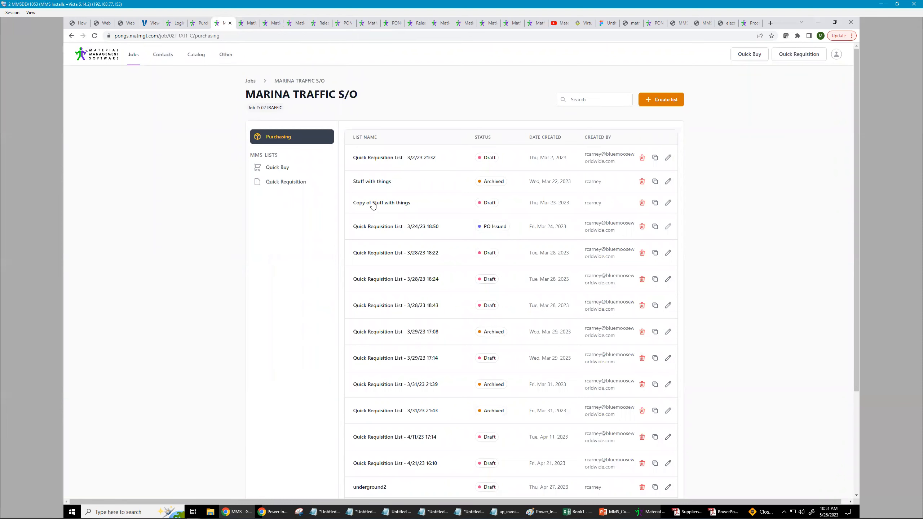
click(372, 185)
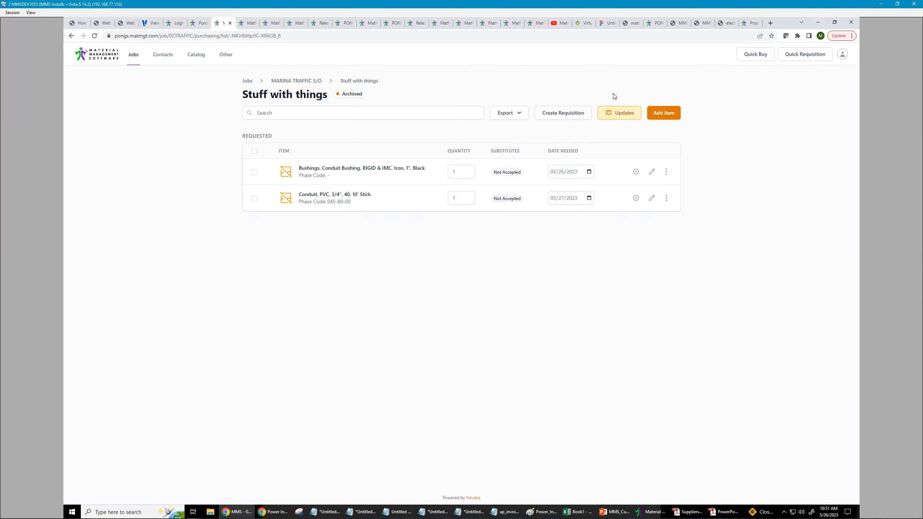
- Switch to the Pongs+ tab, log in, and open requisition 045P for editing
click(246, 24)
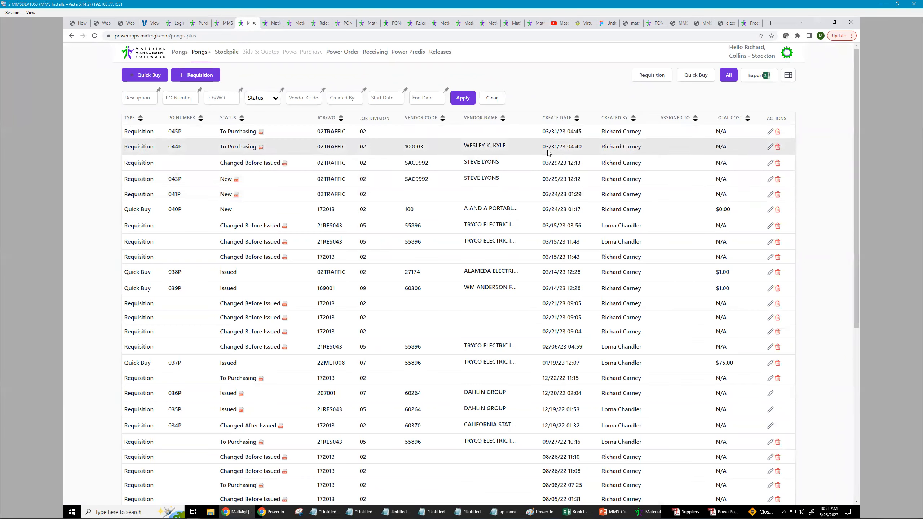
click(771, 131)
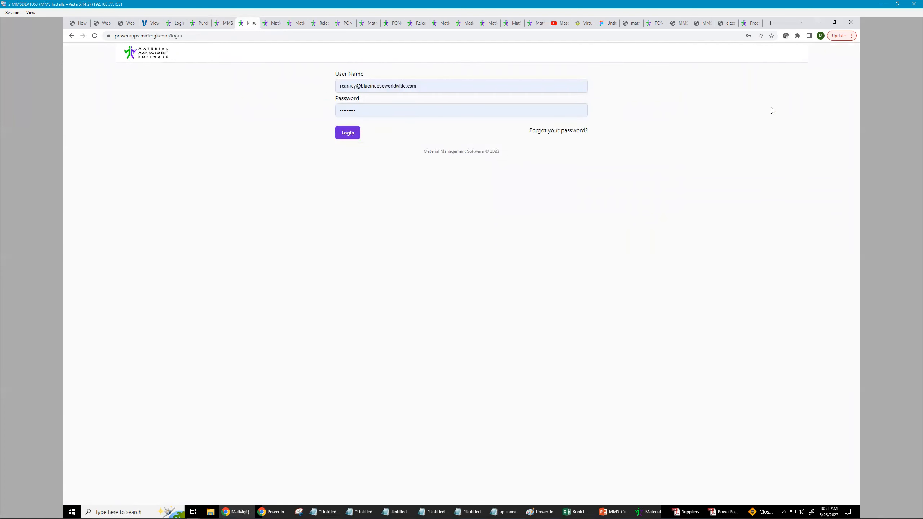
click(351, 137)
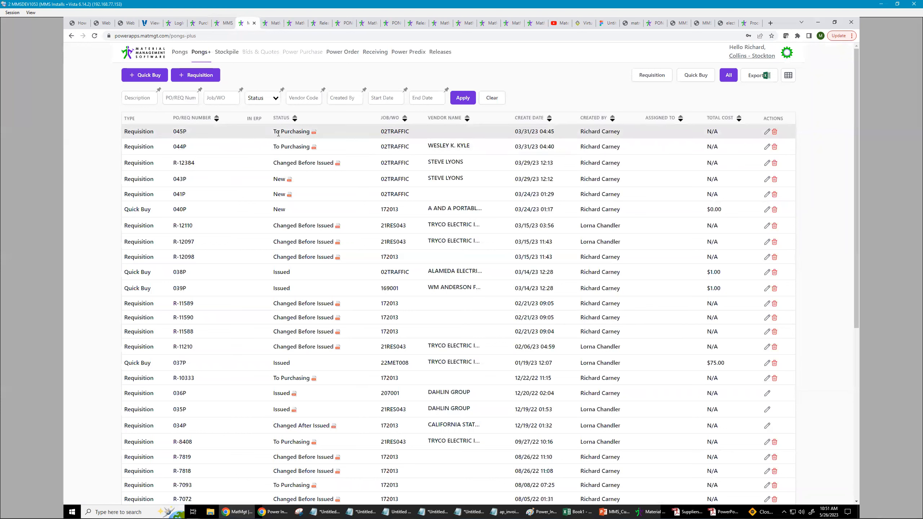
drag(298, 131, 302, 131)
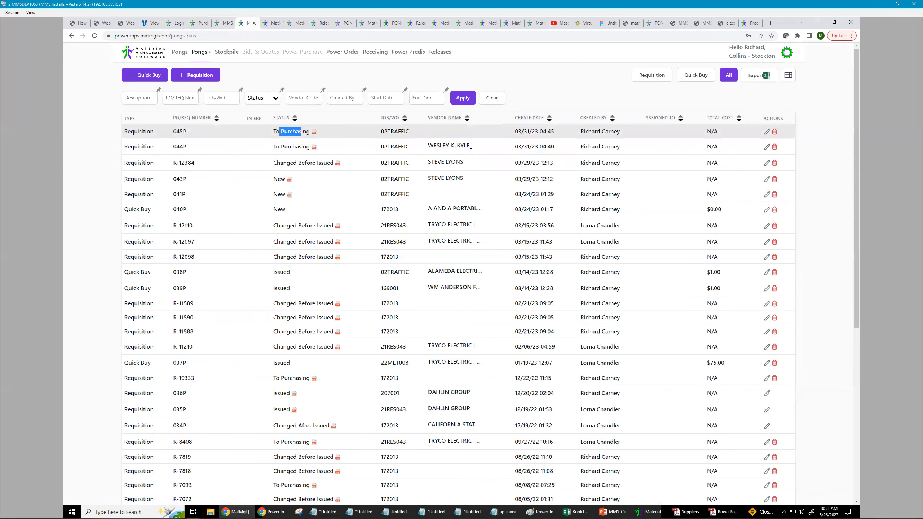
click(767, 132)
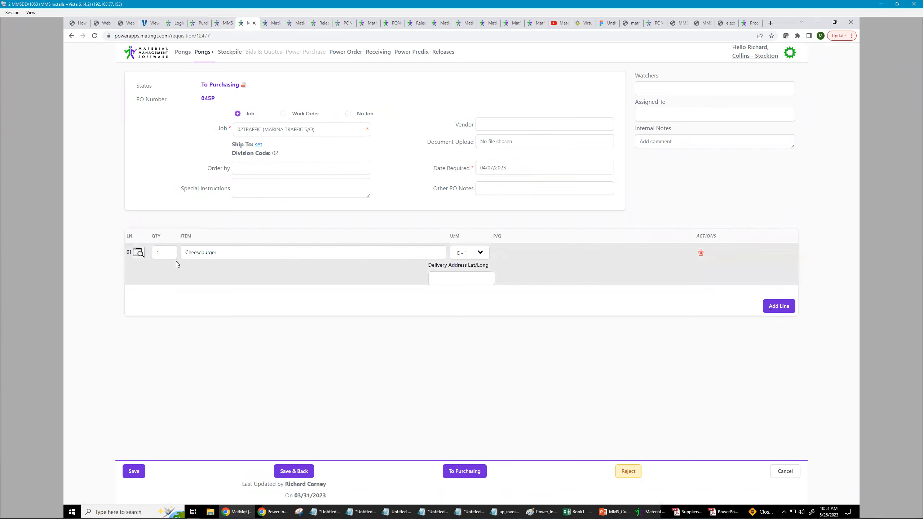
- Add a new requisition line with the item 3/4-1 COND SUPPORT CLIP found by searching '3/4 cond'
click(779, 305)
click(225, 318)
text(3/4 cond)
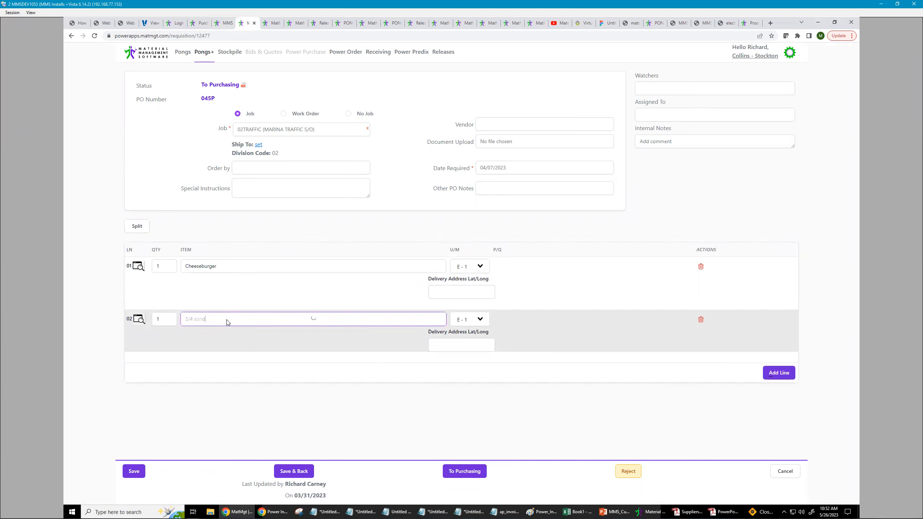
click(222, 332)
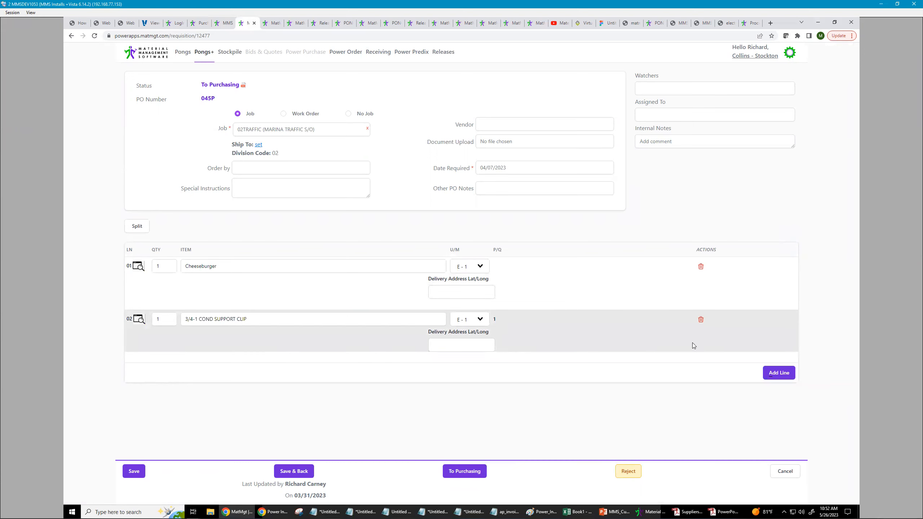
- Select line 02 of the requisition for splitting and return to the 'Stuff with things' list tab
click(138, 227)
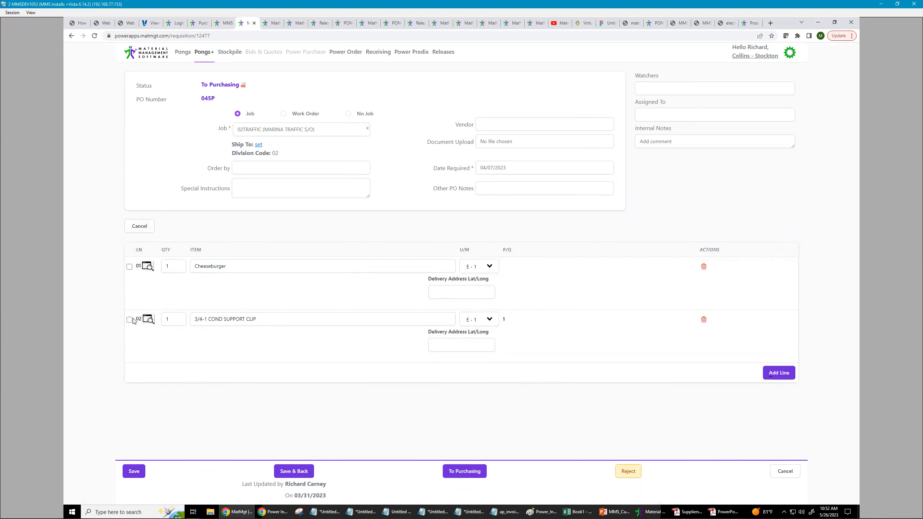
click(130, 320)
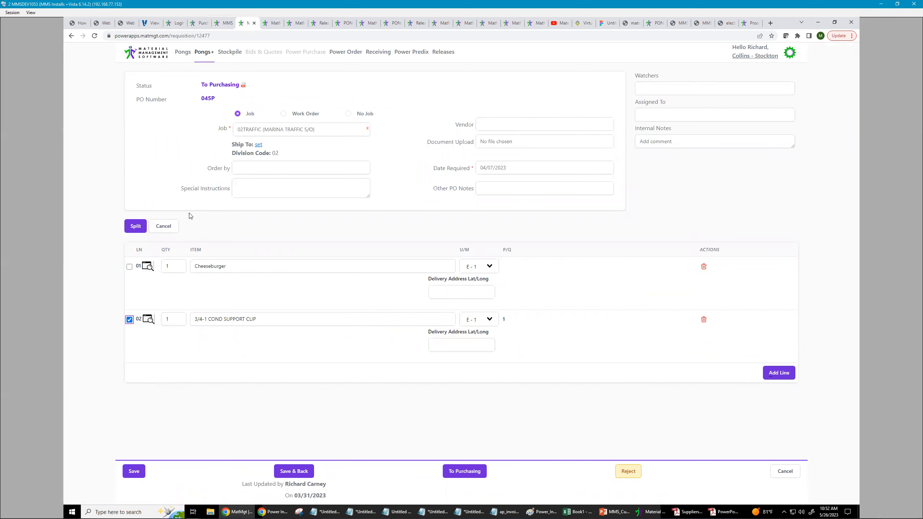
click(228, 24)
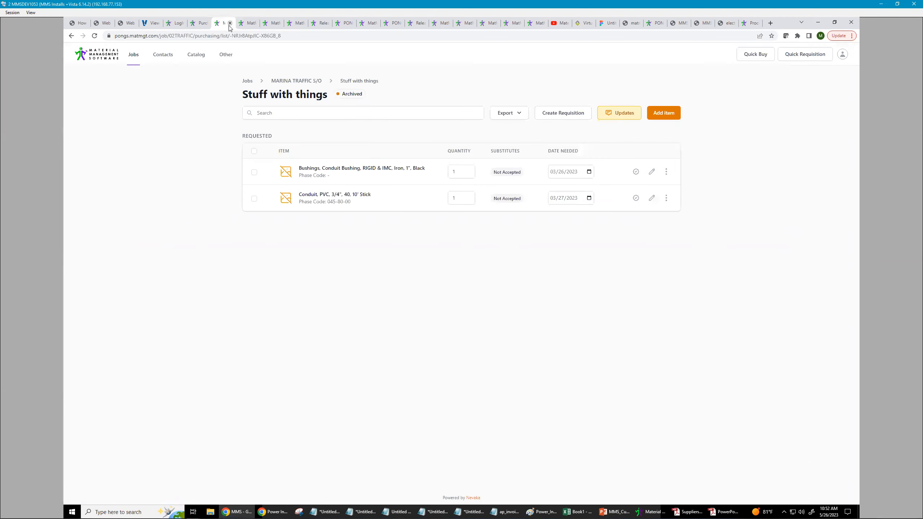